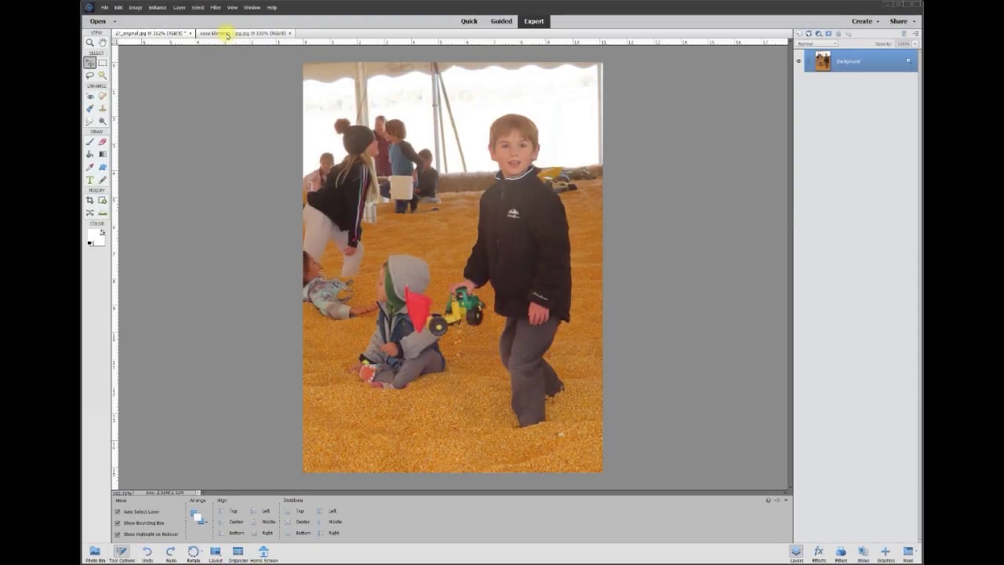
# Try cloning tent background over the toy truck with the Clone Stamp, then undo the strokes
pyautogui.click(227, 34)
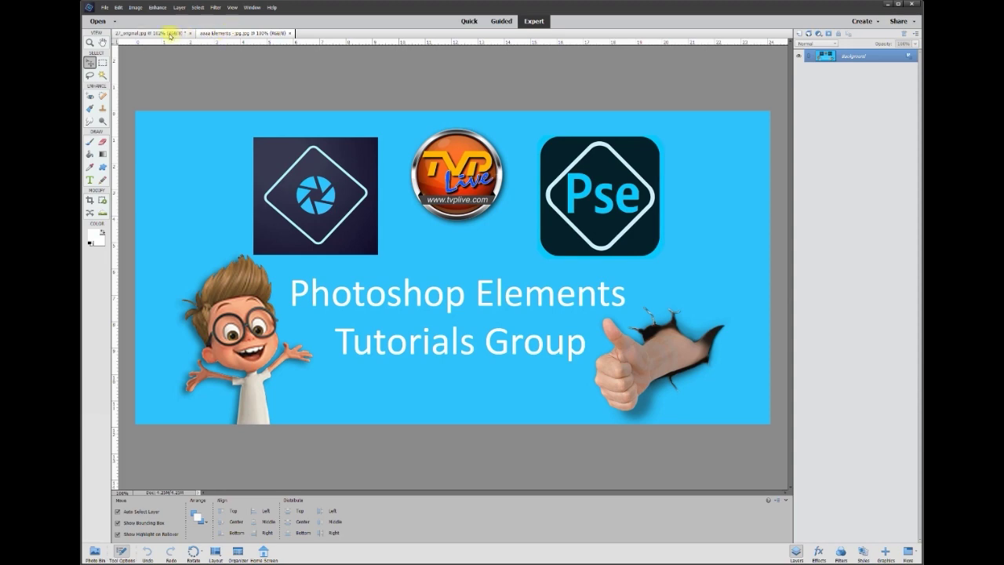
pyautogui.click(169, 34)
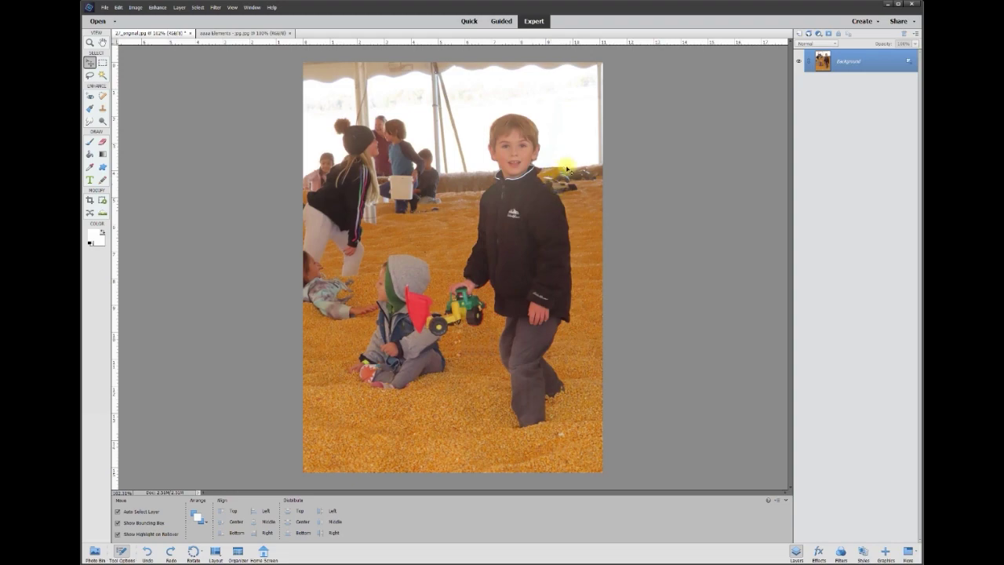
pyautogui.scroll(4, 555, 170)
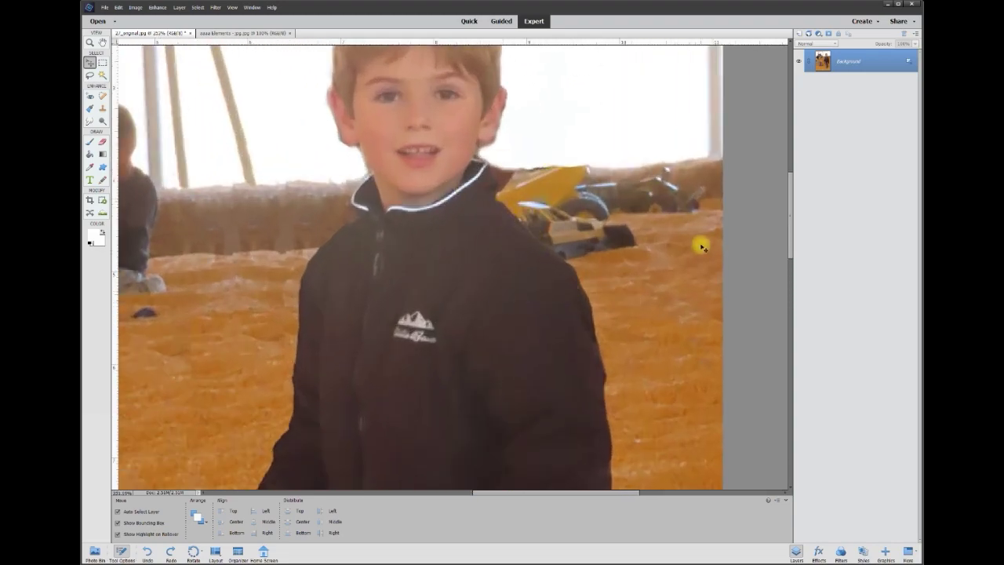
pyautogui.scroll(3, 663, 233)
pyautogui.scroll(-3, 663, 234)
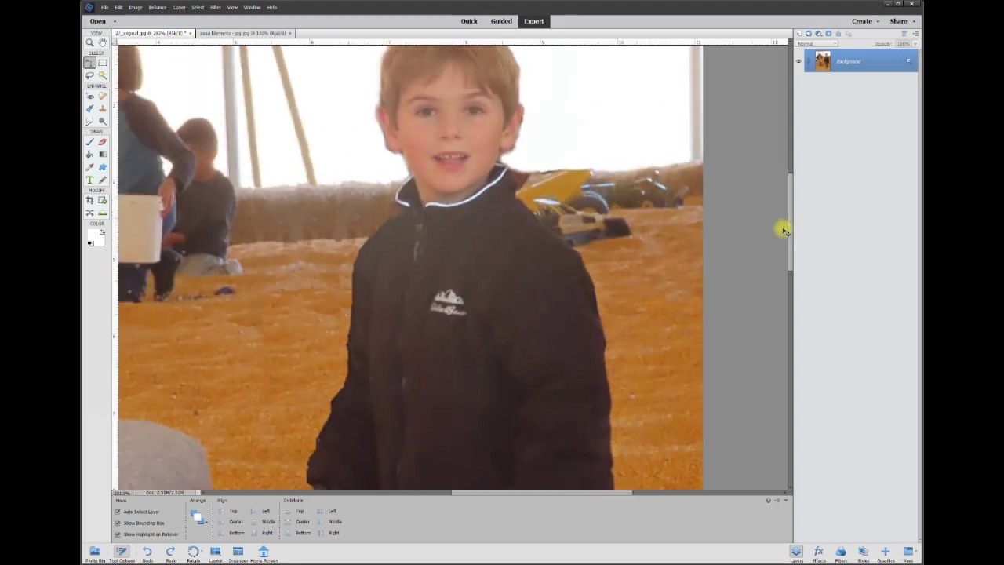
pyautogui.moveTo(793, 230); pyautogui.dragTo(790, 218)
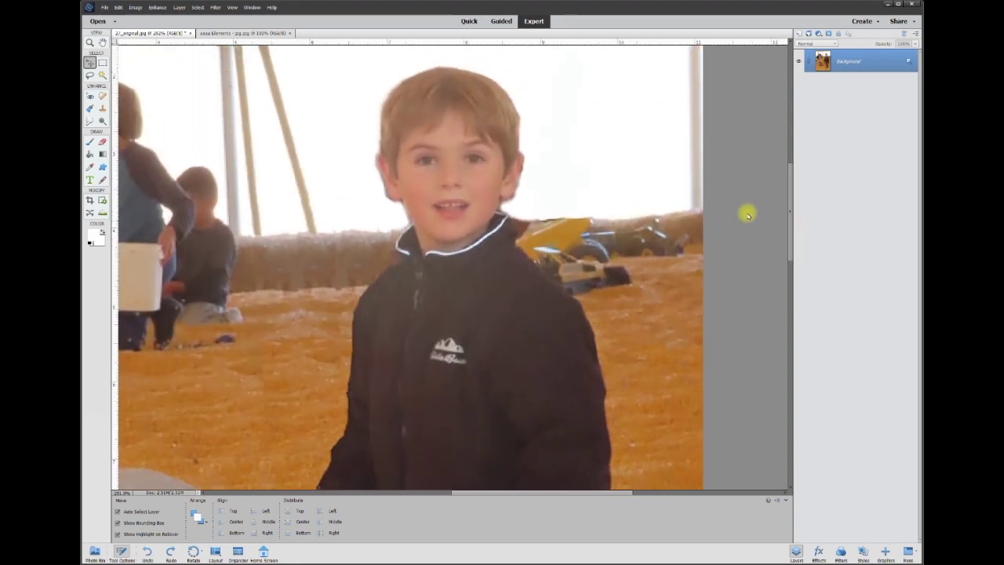
pyautogui.click(102, 109)
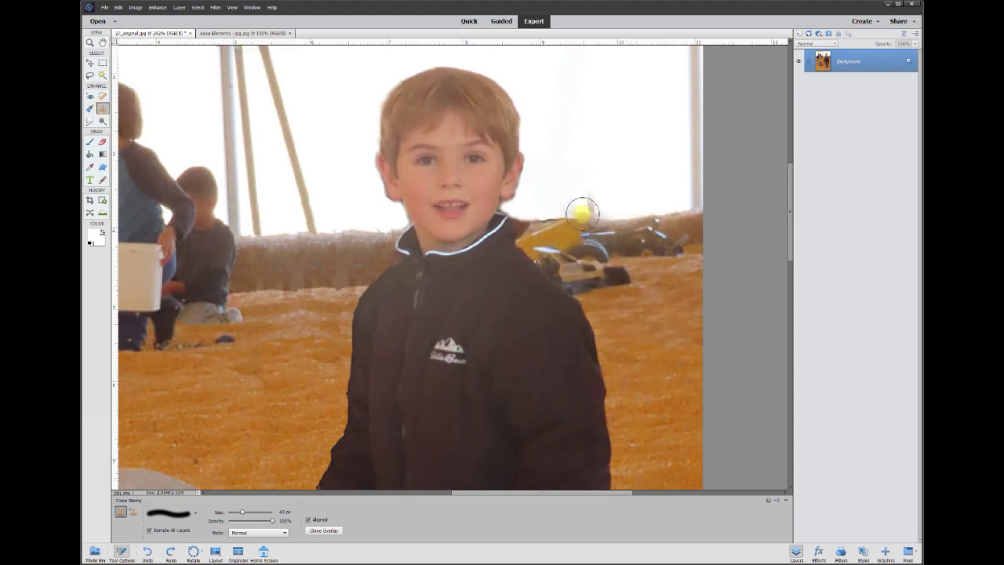
pyautogui.keyDown('alt'); pyautogui.click(660, 199); pyautogui.keyUp('alt')
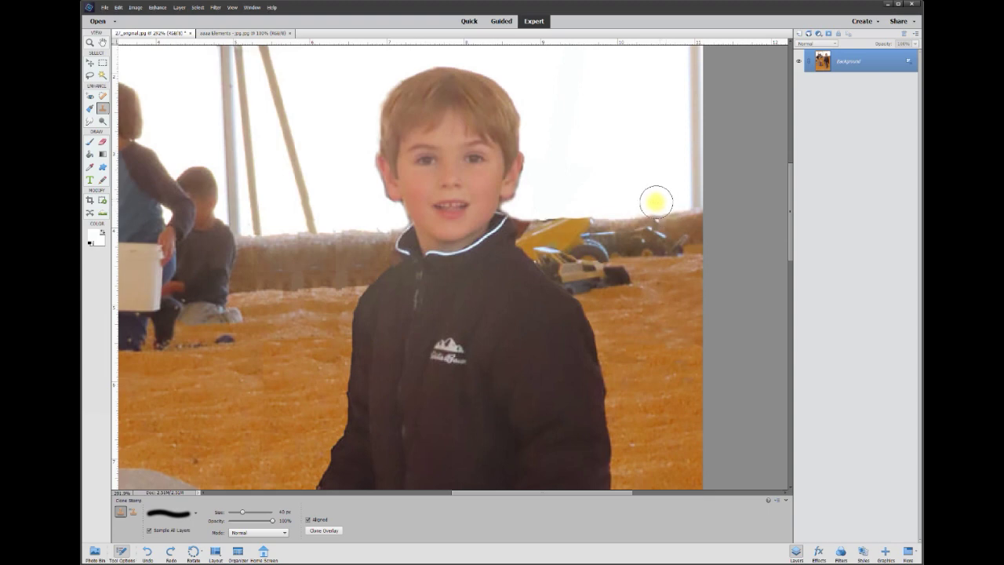
pyautogui.moveTo(594, 199)
pyautogui.mouseDown()
pyautogui.moveTo(591, 300)
pyautogui.moveTo(614, 235)
pyautogui.moveTo(620, 288)
pyautogui.moveTo(624, 235)
pyautogui.moveTo(637, 262)
pyautogui.moveTo(645, 234)
pyautogui.moveTo(654, 257)
pyautogui.moveTo(569, 212)
pyautogui.moveTo(573, 232)
pyautogui.moveTo(557, 223)
pyautogui.moveTo(664, 252)
pyautogui.mouseUp()
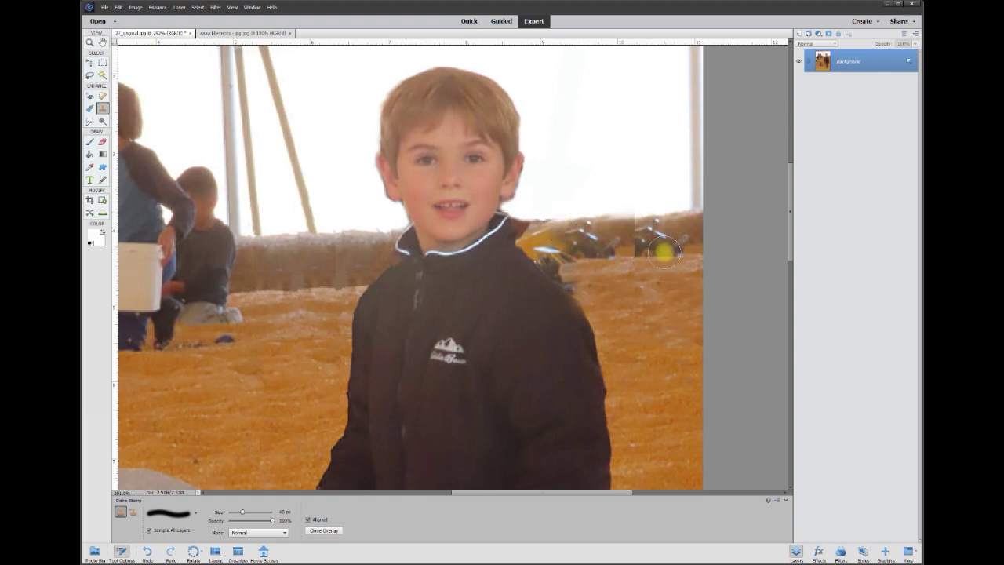
pyautogui.hotkey('ctrl', 'z')
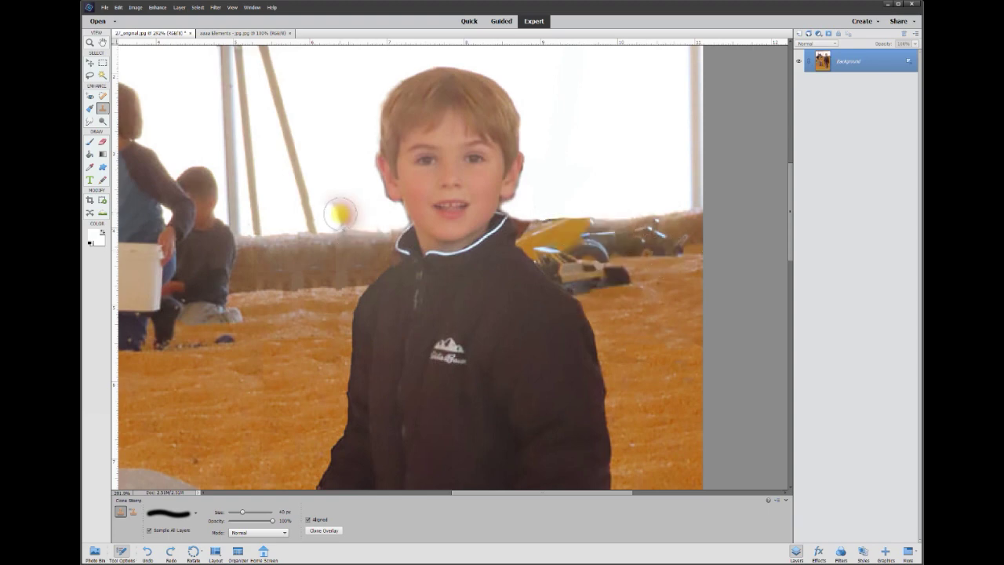
pyautogui.moveTo(581, 205)
pyautogui.mouseDown()
pyautogui.moveTo(581, 284)
pyautogui.moveTo(609, 218)
pyautogui.moveTo(615, 282)
pyautogui.moveTo(632, 216)
pyautogui.moveTo(639, 261)
pyautogui.moveTo(649, 231)
pyautogui.mouseUp()
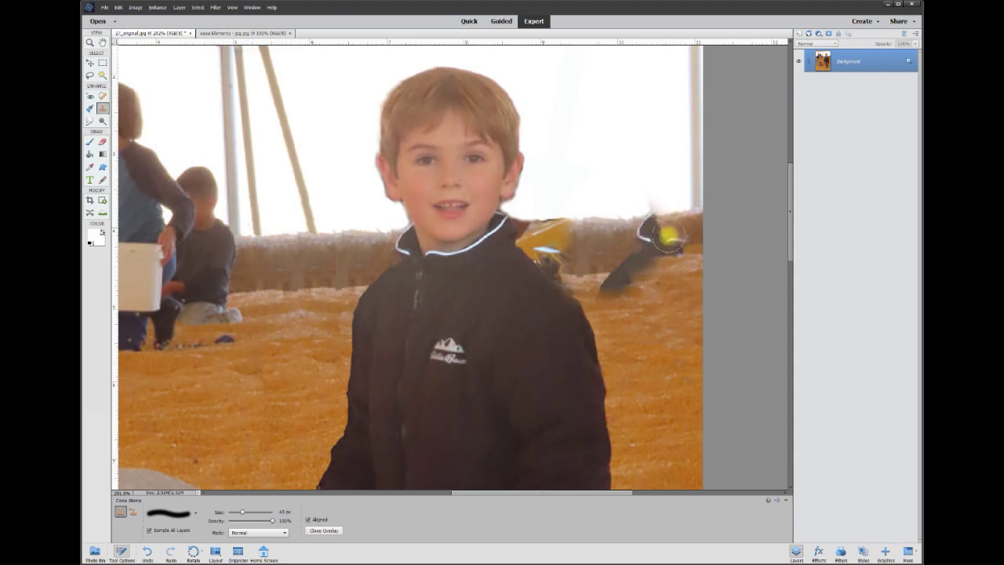
pyautogui.hotkey('ctrl', 'z')
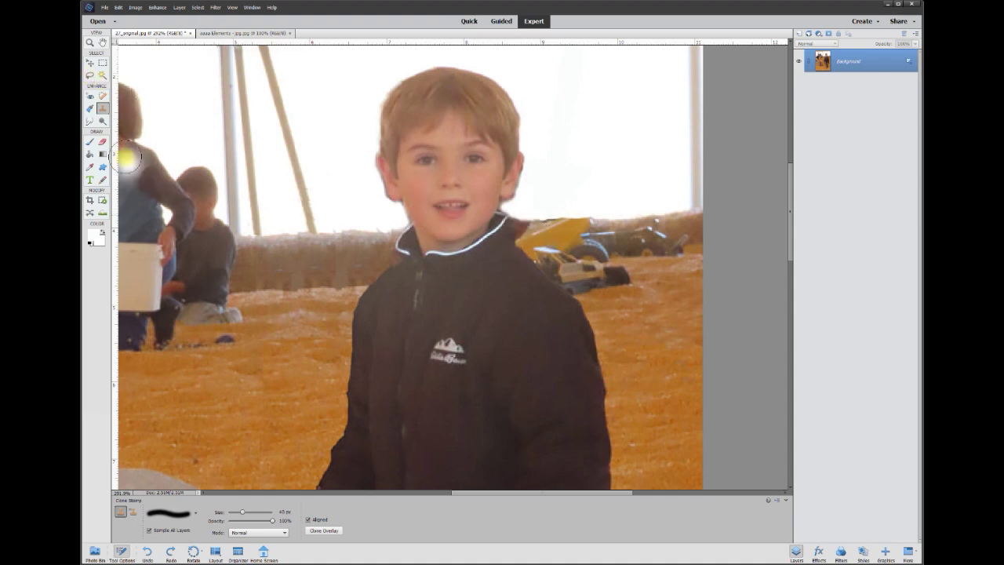
# Unlock the Background layer into editable Layer 0
pyautogui.click(89, 62)
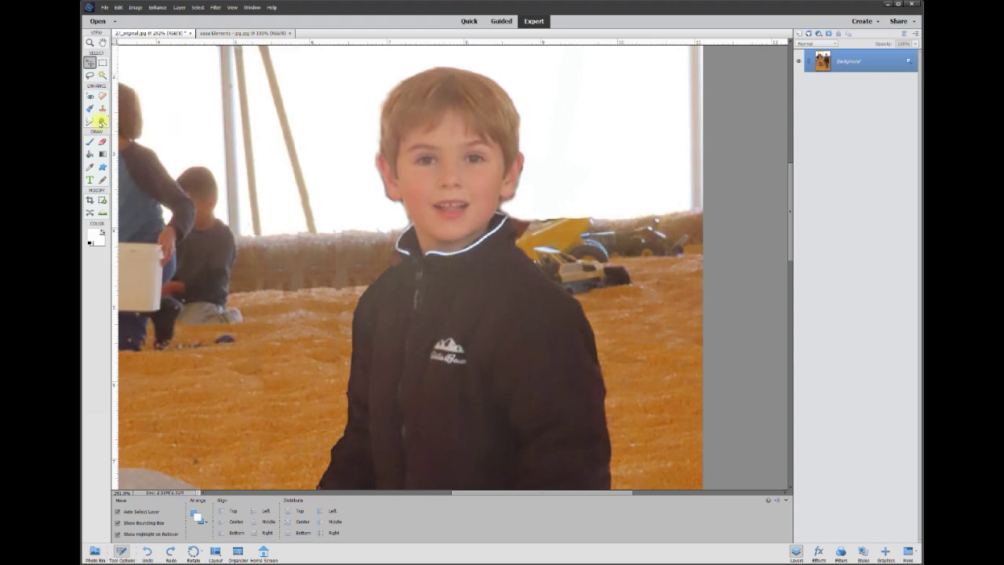
pyautogui.click(912, 66)
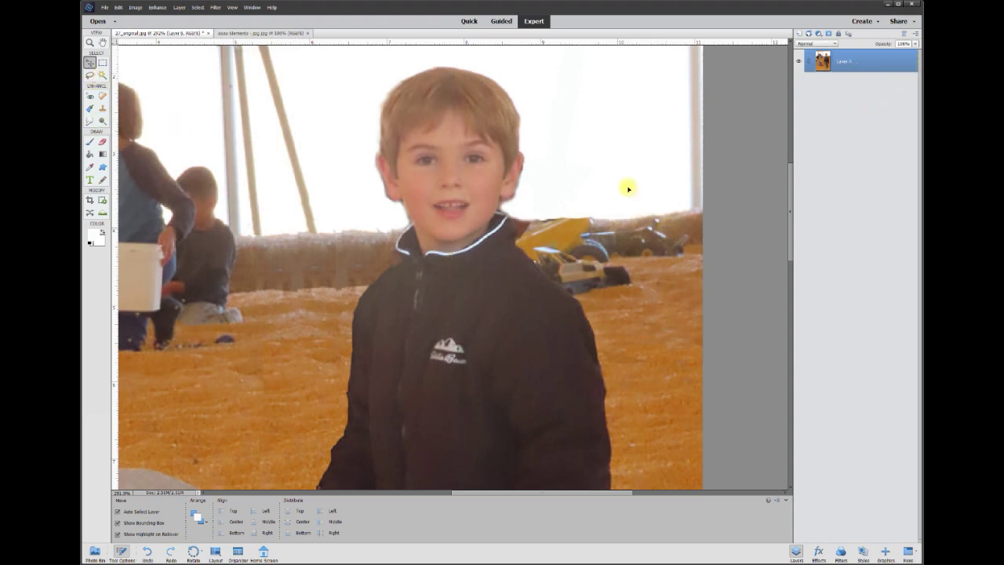
pyautogui.click(89, 75)
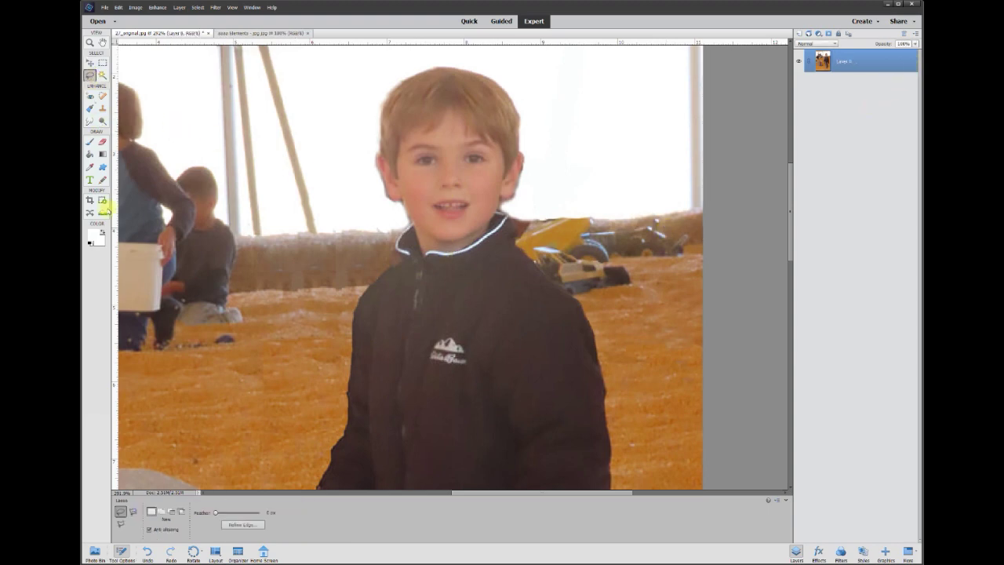
pyautogui.scroll(2, 502, 243)
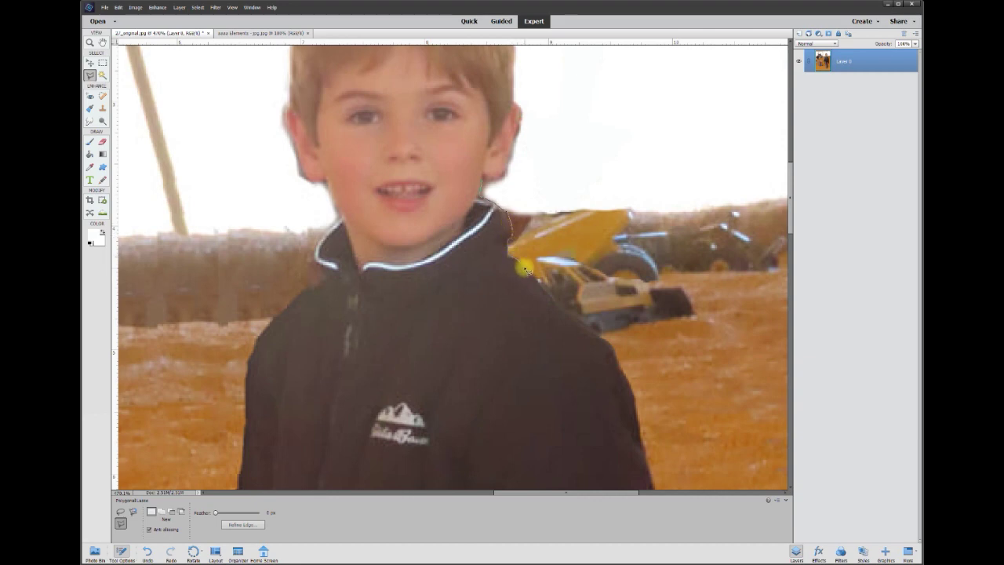
# Polygon-lasso the boy's right shoulder and side of his head and copy it to Layer 1
pyautogui.click(571, 317)
pyautogui.click(616, 352)
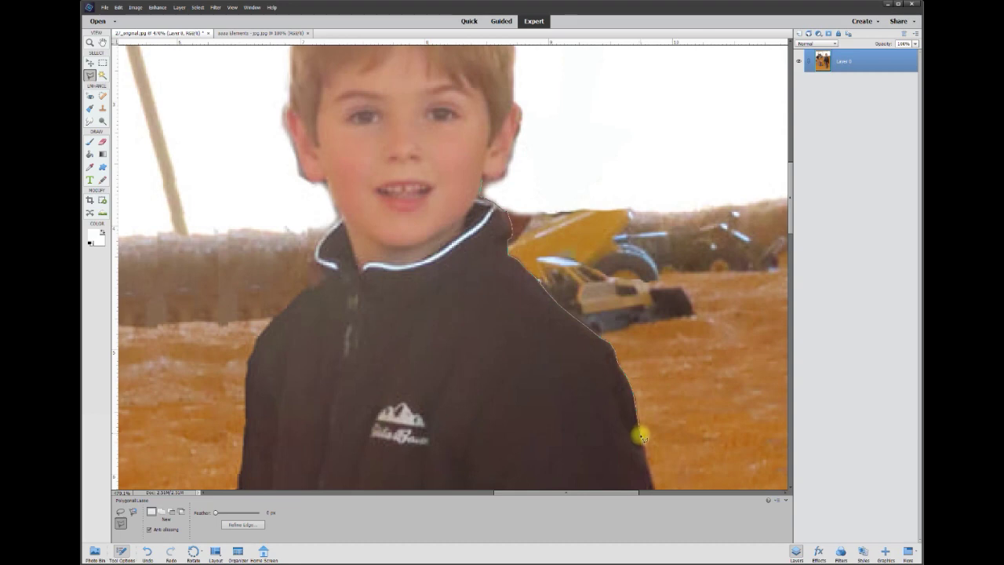
pyautogui.click(643, 449)
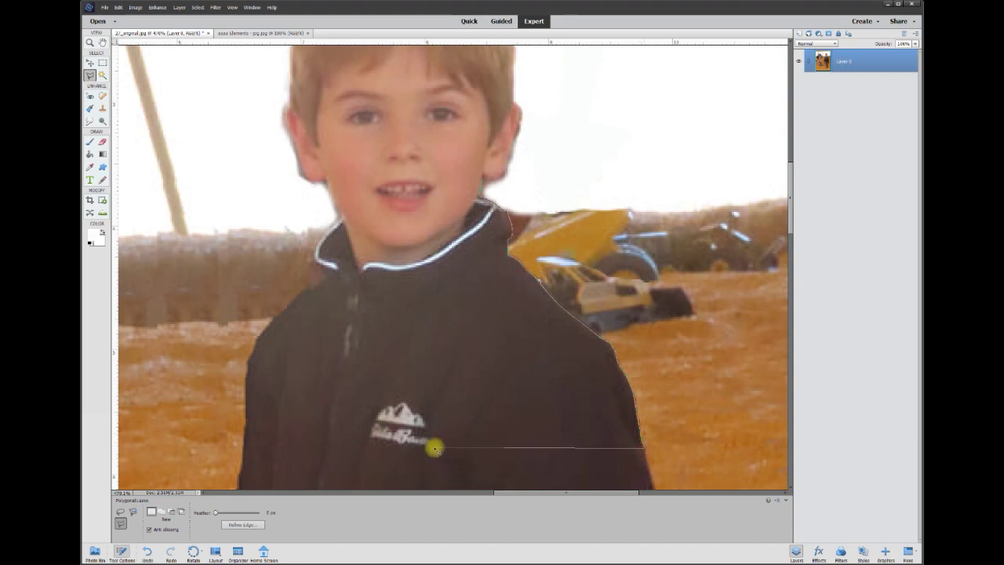
pyautogui.click(423, 448)
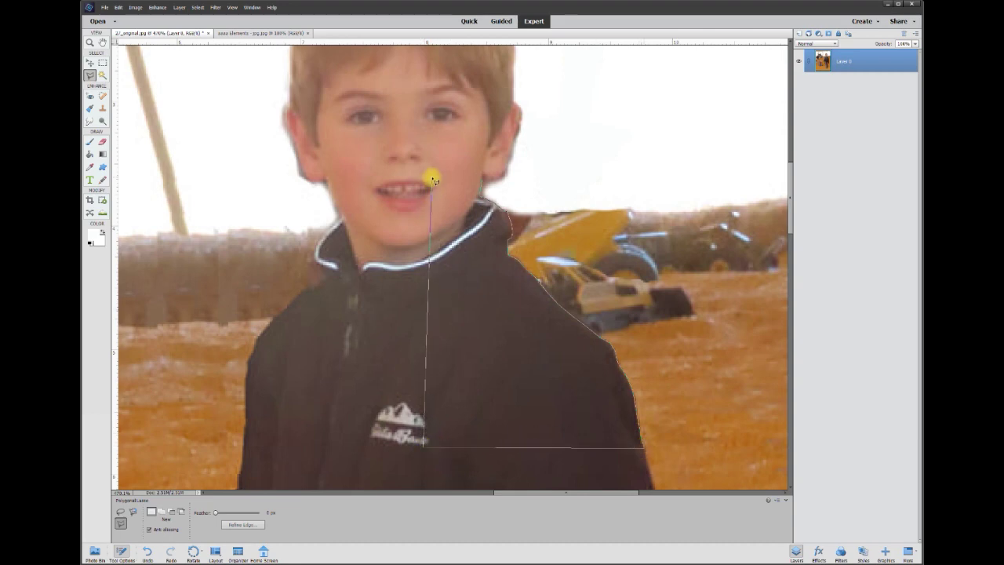
pyautogui.click(429, 130)
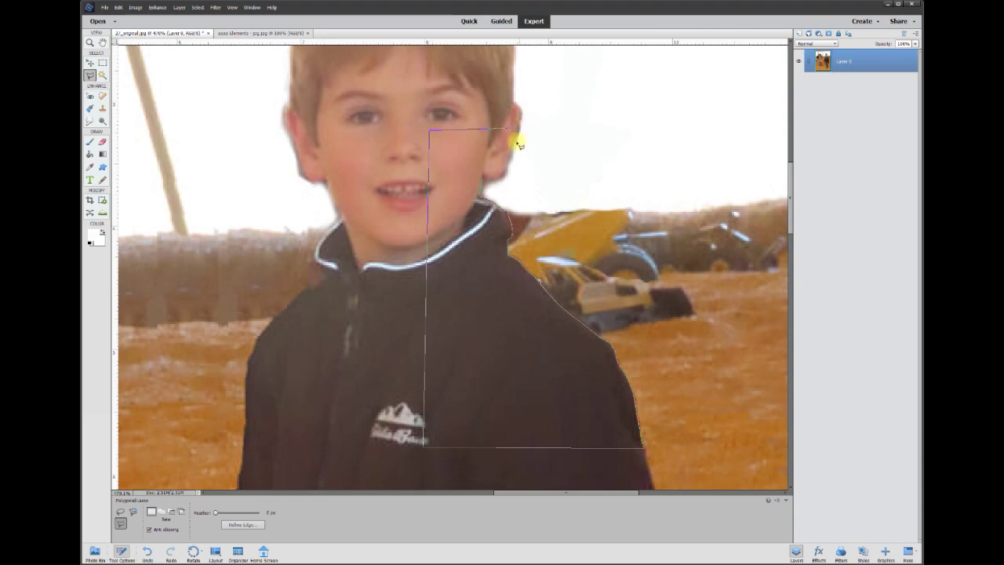
pyautogui.click(510, 174)
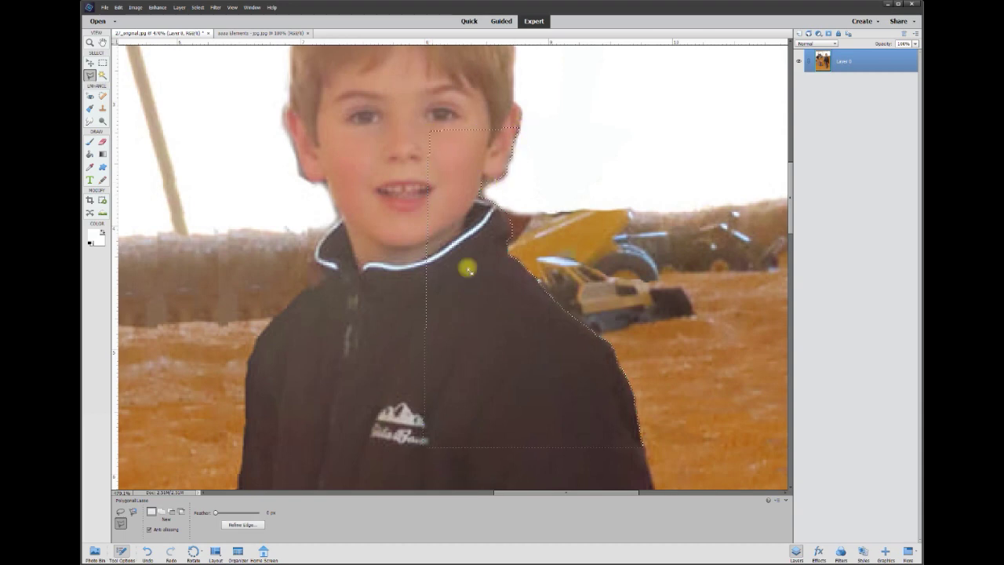
pyautogui.rightClick(486, 322)
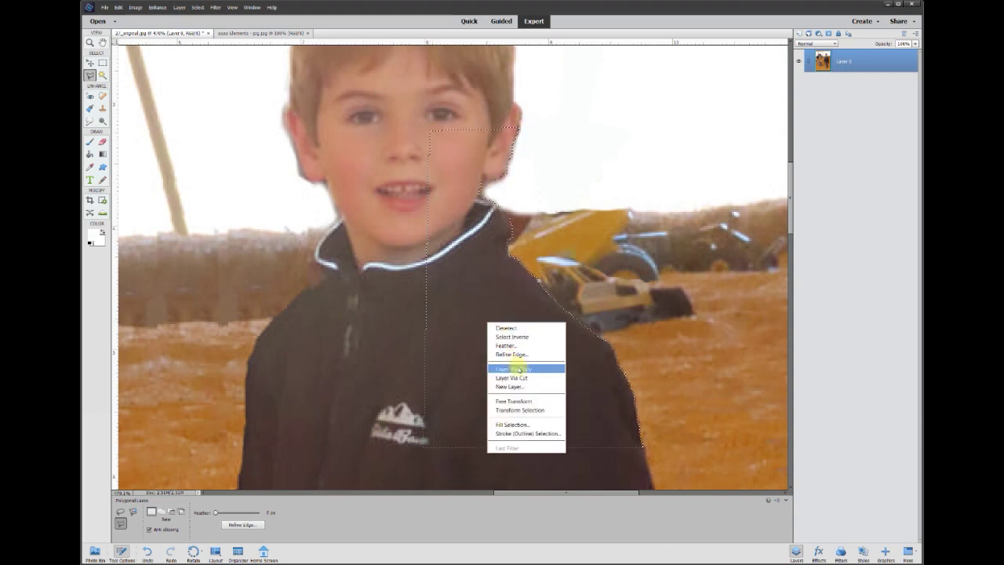
pyautogui.click(514, 369)
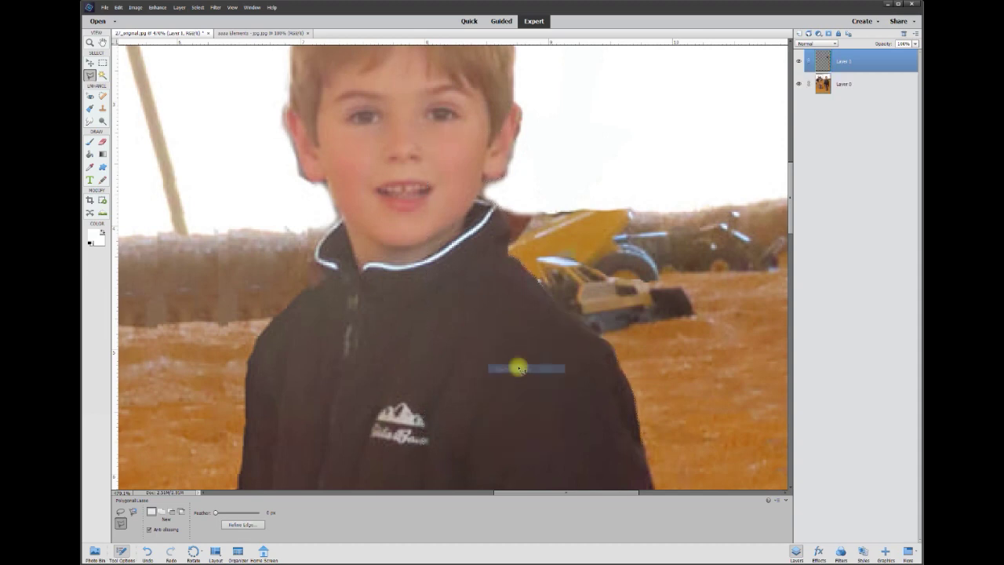
# Hide and reshow the original photo layer to check the copy, then make Layer 0 active
pyautogui.click(800, 84)
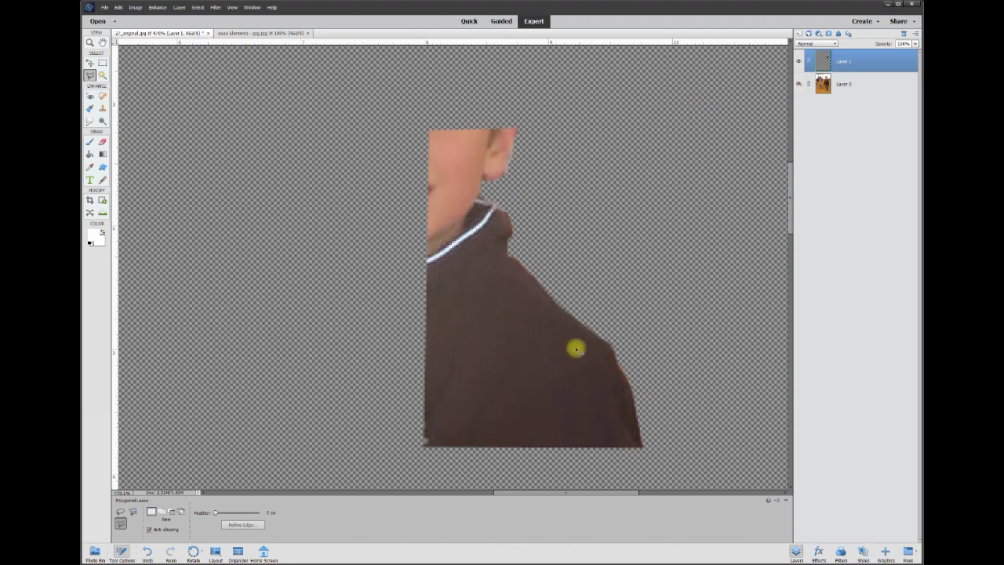
pyautogui.click(800, 84)
pyautogui.click(848, 86)
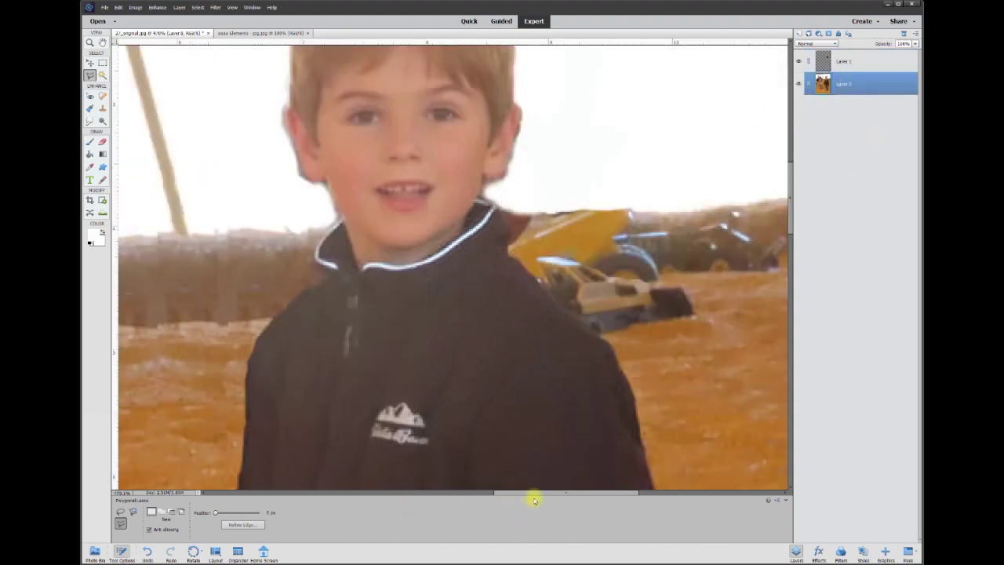
pyautogui.moveTo(532, 495); pyautogui.dragTo(475, 495)
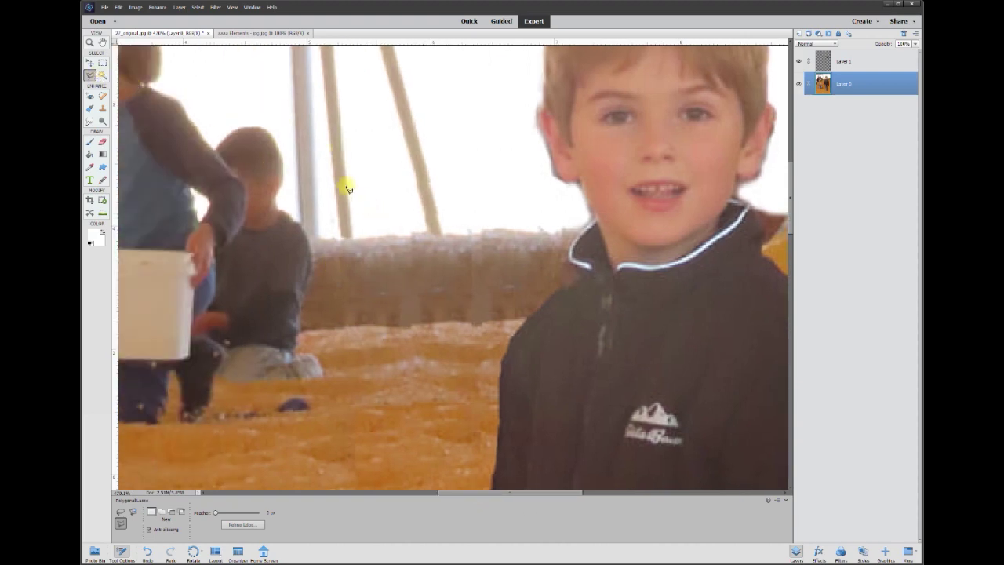
# Copy a rectangle of hay bales and corn beside the children onto new Layer 2
pyautogui.click(102, 62)
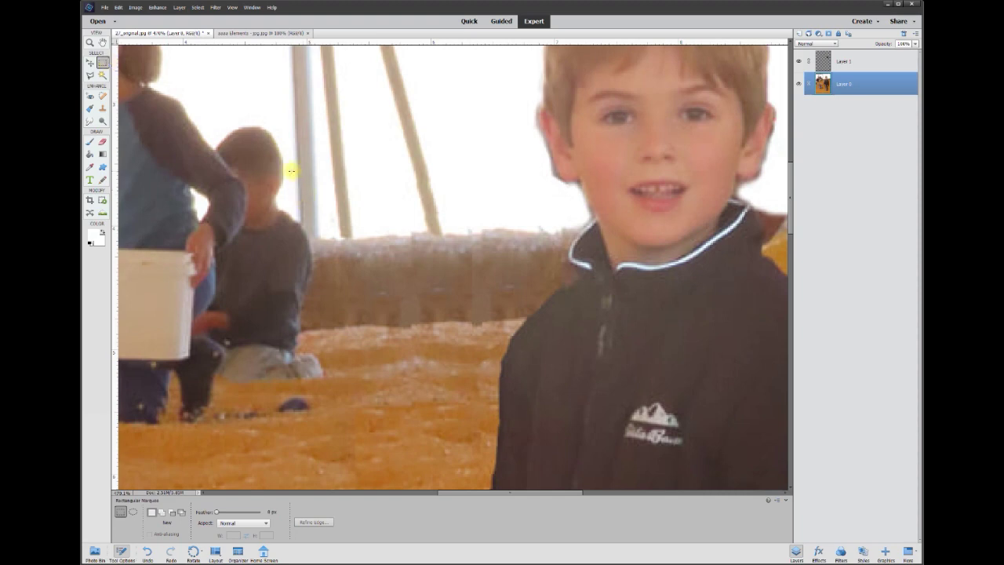
pyautogui.moveTo(283, 163); pyautogui.dragTo(562, 425)
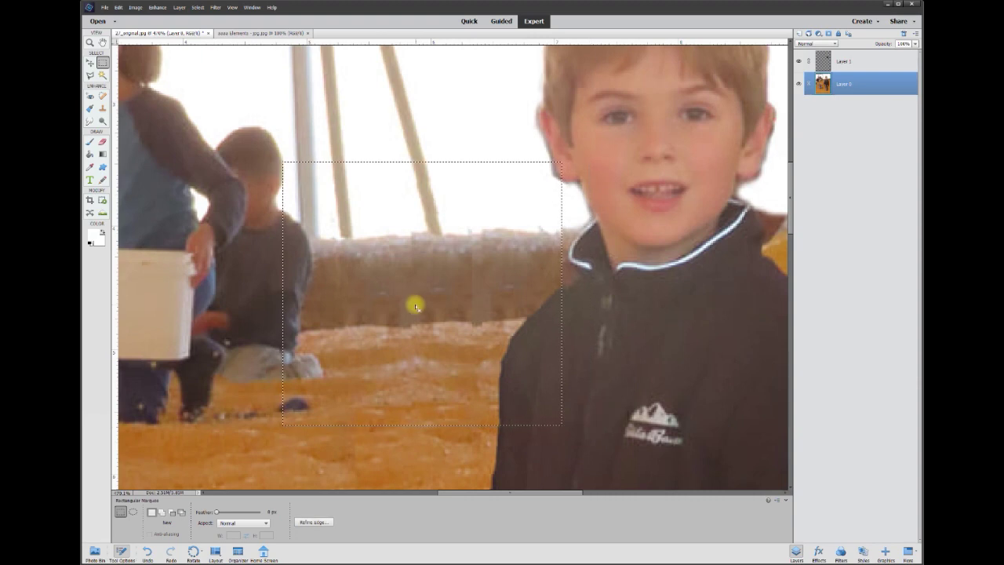
pyautogui.rightClick(414, 304)
pyautogui.click(476, 351)
pyautogui.scroll(-2, 520, 333)
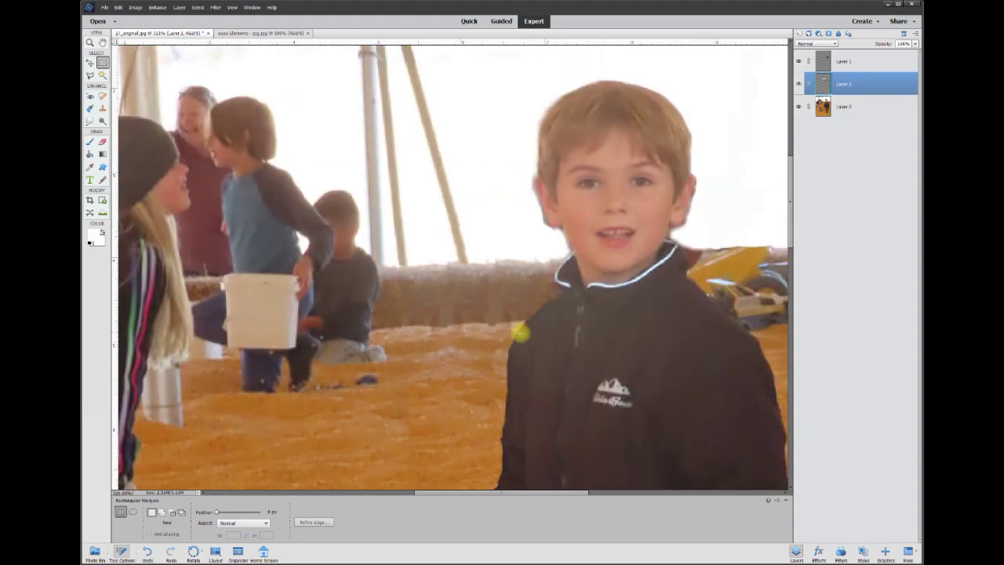
pyautogui.moveTo(543, 492); pyautogui.dragTo(598, 493)
# Move the Layer 2 patch over the toy truck, squash it, widen to about 125%, tilt slightly, and commit
pyautogui.click(90, 62)
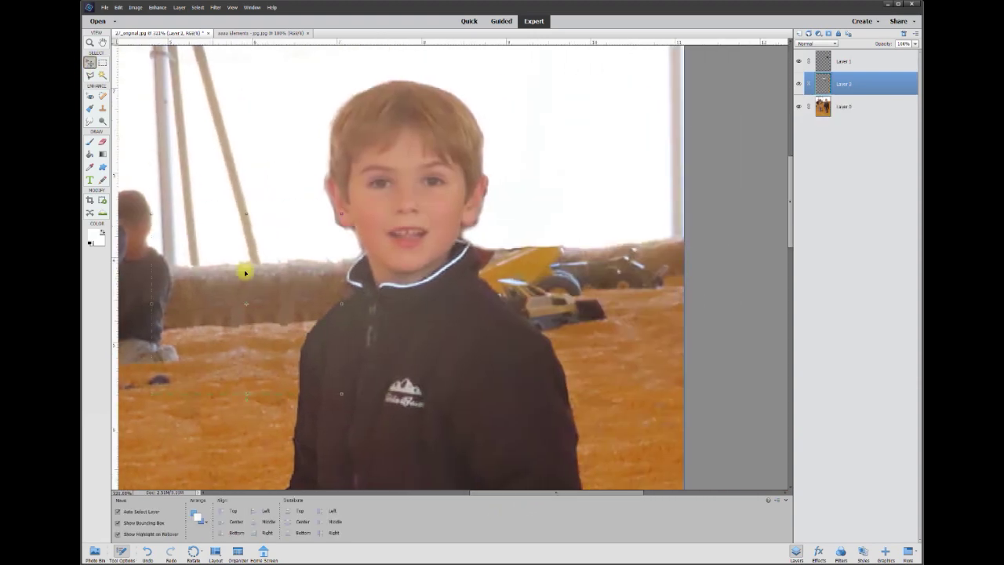
pyautogui.moveTo(267, 306); pyautogui.dragTo(568, 290)
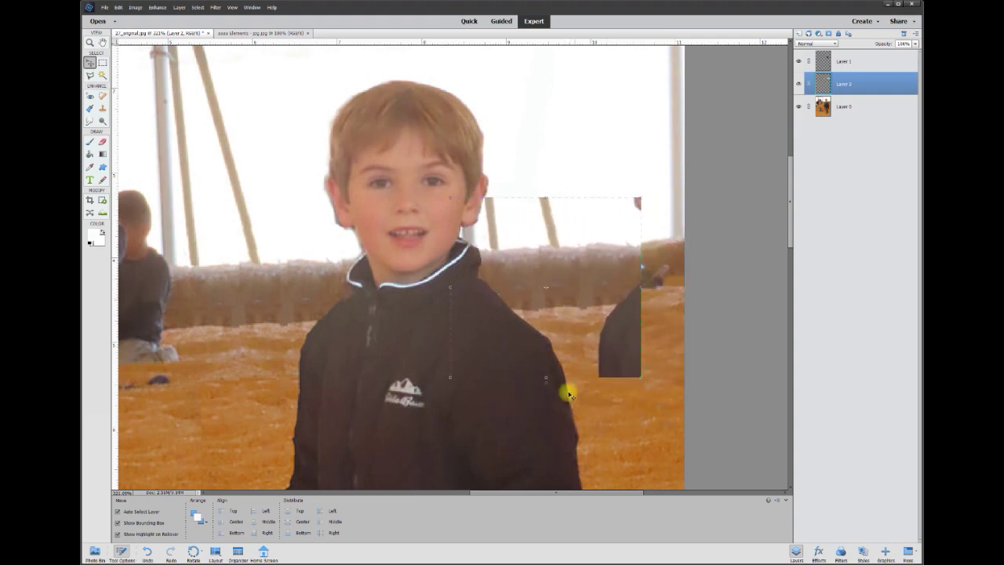
pyautogui.moveTo(547, 378); pyautogui.dragTo(546, 352)
pyautogui.moveTo(640, 275); pyautogui.dragTo(714, 275)
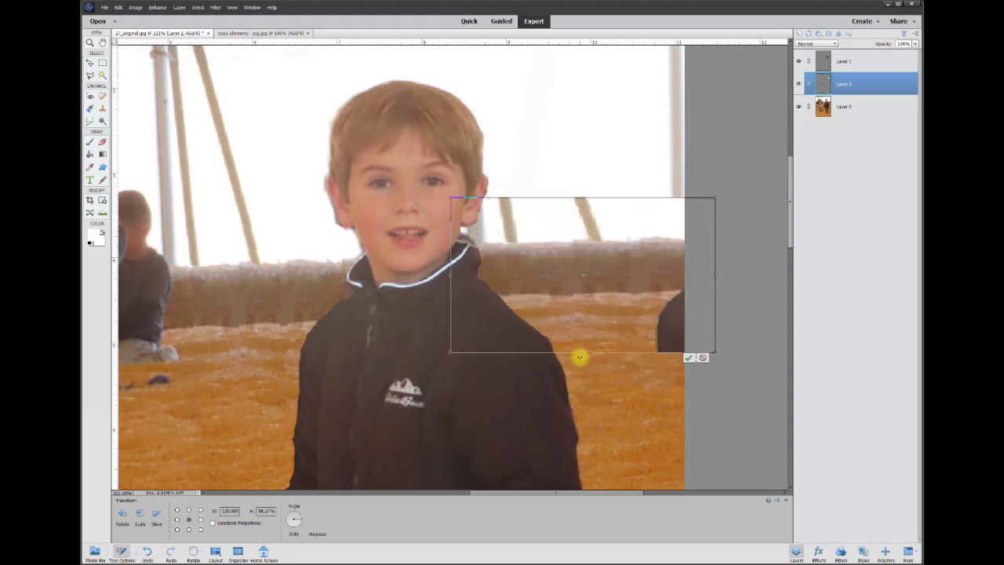
pyautogui.moveTo(584, 360); pyautogui.dragTo(586, 355)
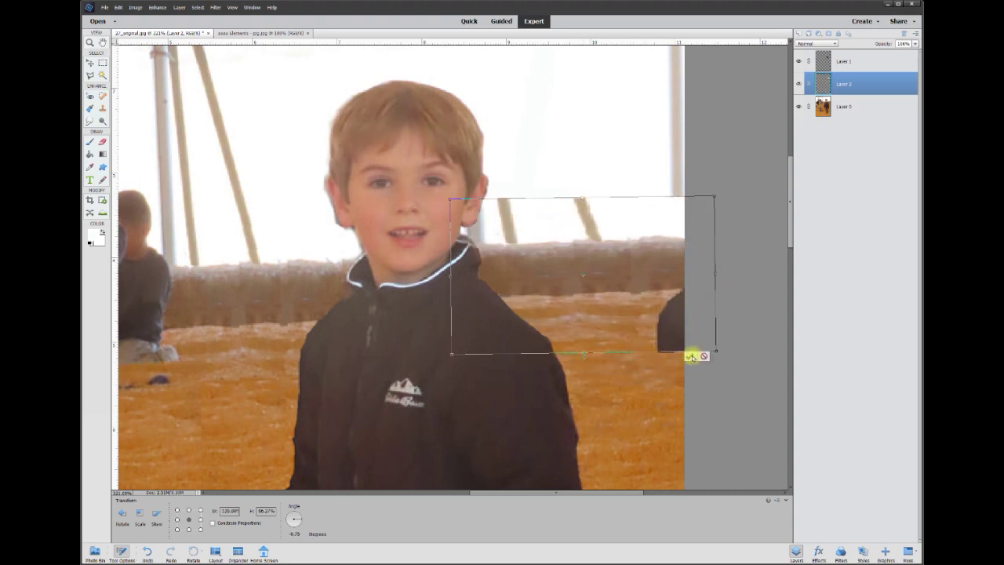
pyautogui.click(689, 358)
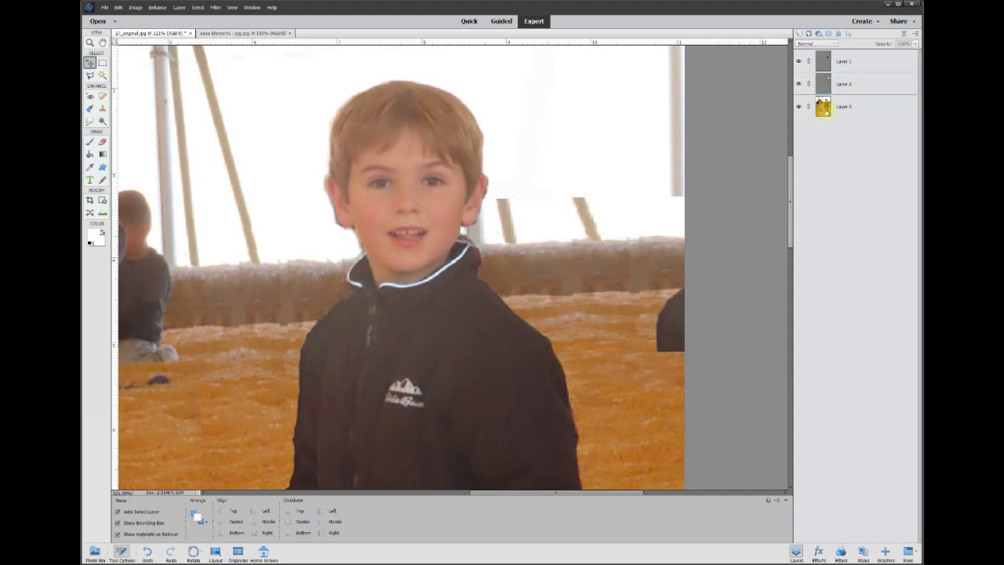
# Toggle the patch layer off and on twice to compare against the original
pyautogui.click(800, 84)
pyautogui.click(799, 84)
pyautogui.click(799, 84)
pyautogui.click(800, 84)
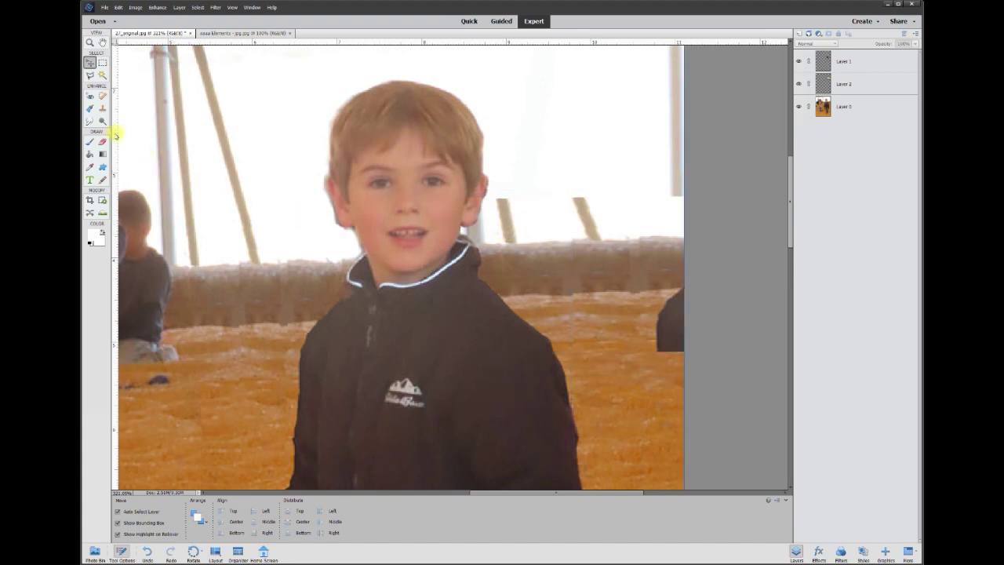
# Select the Smudge tool and make Layer 2 the active layer
pyautogui.click(89, 121)
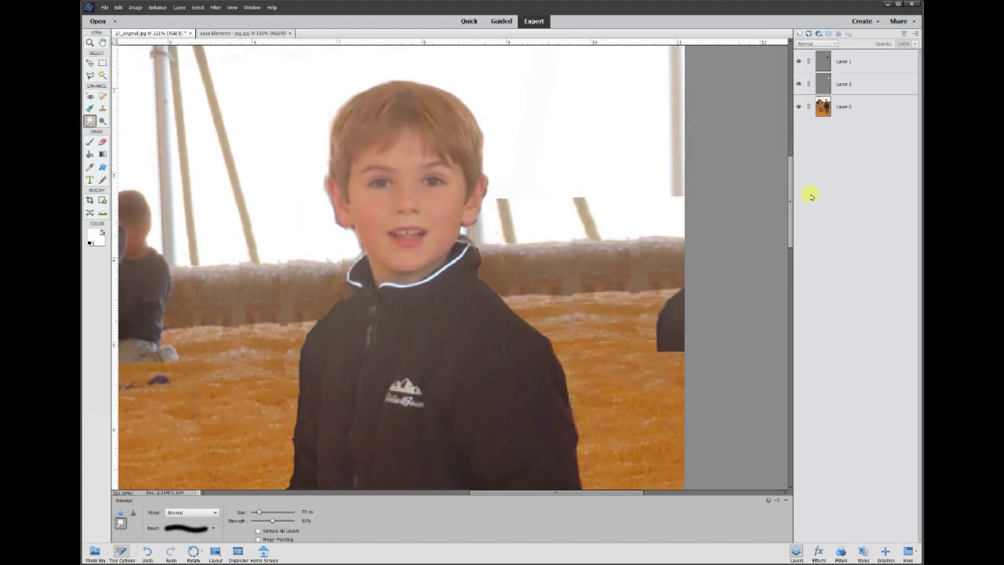
pyautogui.click(864, 92)
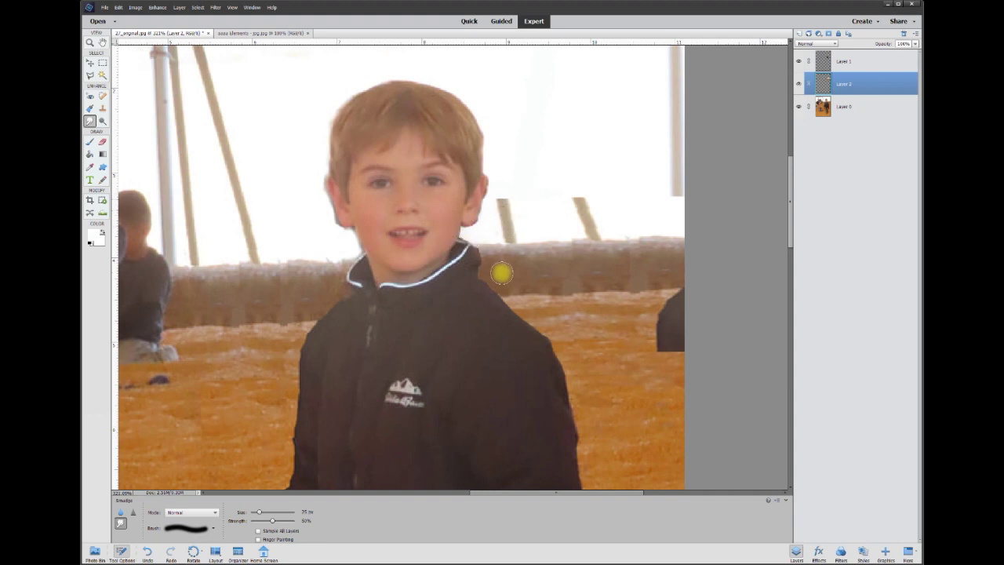
pyautogui.scroll(3, 501, 272)
# With an Eraser brush preset, erase the duplicated wooden tent post from the Layer 2 patch
pyautogui.click(103, 142)
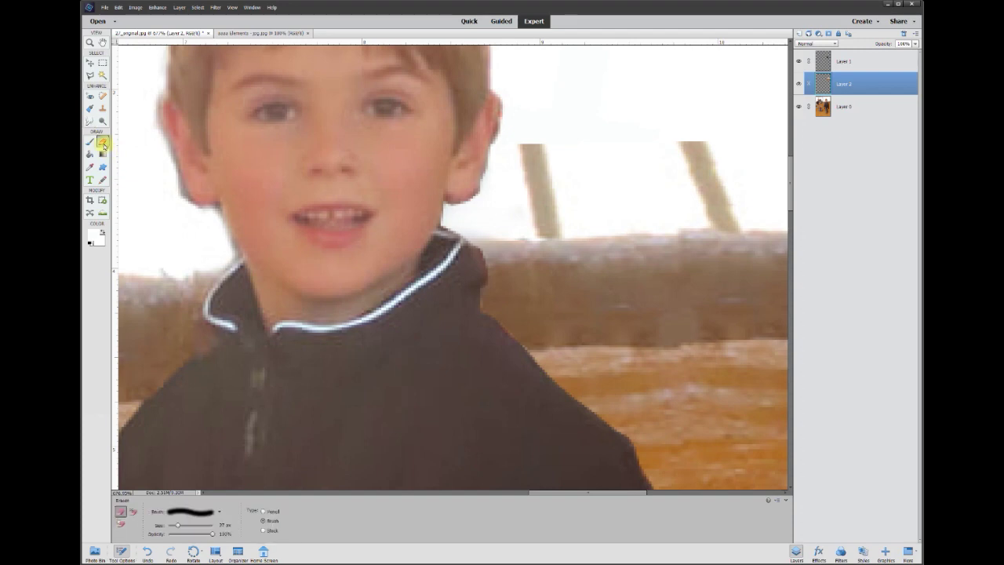
pyautogui.click(191, 513)
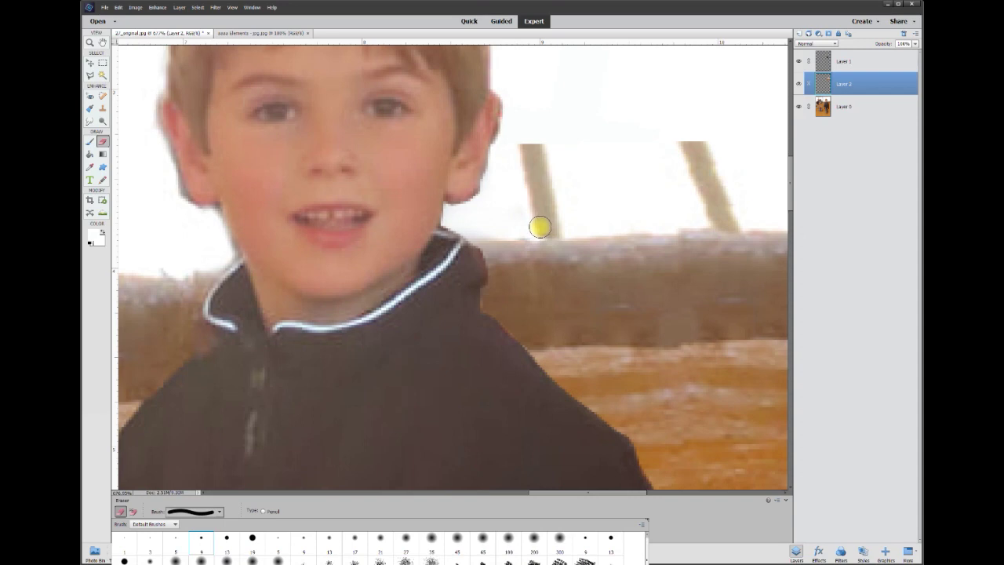
pyautogui.click(548, 227)
pyautogui.moveTo(559, 227)
pyautogui.mouseDown()
pyautogui.moveTo(528, 148)
pyautogui.moveTo(534, 199)
pyautogui.moveTo(549, 168)
pyautogui.moveTo(546, 145)
pyautogui.moveTo(702, 165)
pyautogui.mouseUp()
pyautogui.moveTo(651, 492); pyautogui.dragTo(680, 498)
pyautogui.scroll(-3, 658, 209)
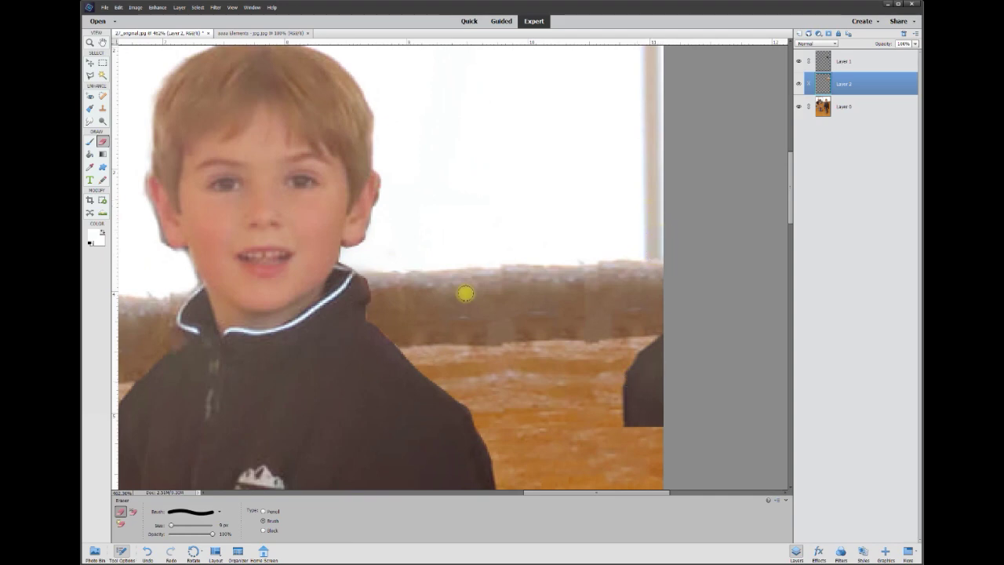
pyautogui.click(89, 121)
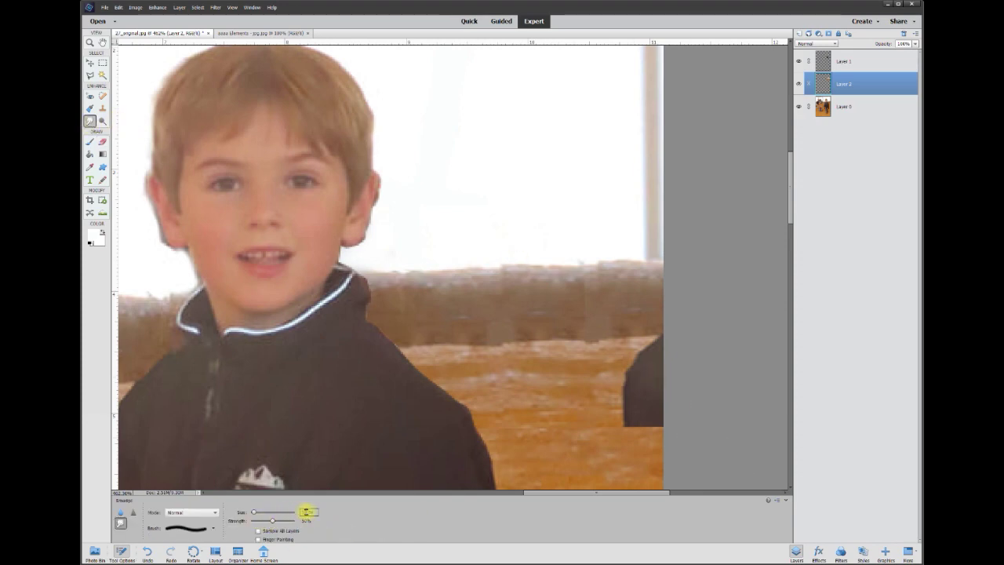
# At 25 px smudge size, smear the dark shoulder fragment at the right edge into the corn
pyautogui.press('Return')
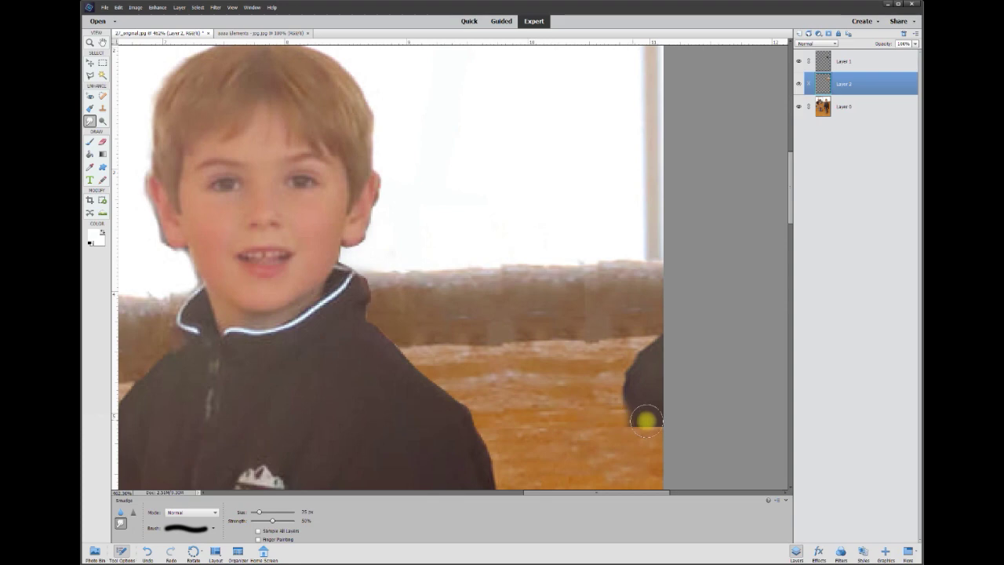
pyautogui.moveTo(646, 421)
pyautogui.mouseDown()
pyautogui.moveTo(627, 386)
pyautogui.moveTo(631, 363)
pyautogui.moveTo(663, 350)
pyautogui.moveTo(640, 398)
pyautogui.moveTo(678, 394)
pyautogui.moveTo(597, 414)
pyautogui.moveTo(656, 393)
pyautogui.moveTo(511, 381)
pyautogui.moveTo(545, 410)
pyautogui.moveTo(523, 424)
pyautogui.mouseUp()
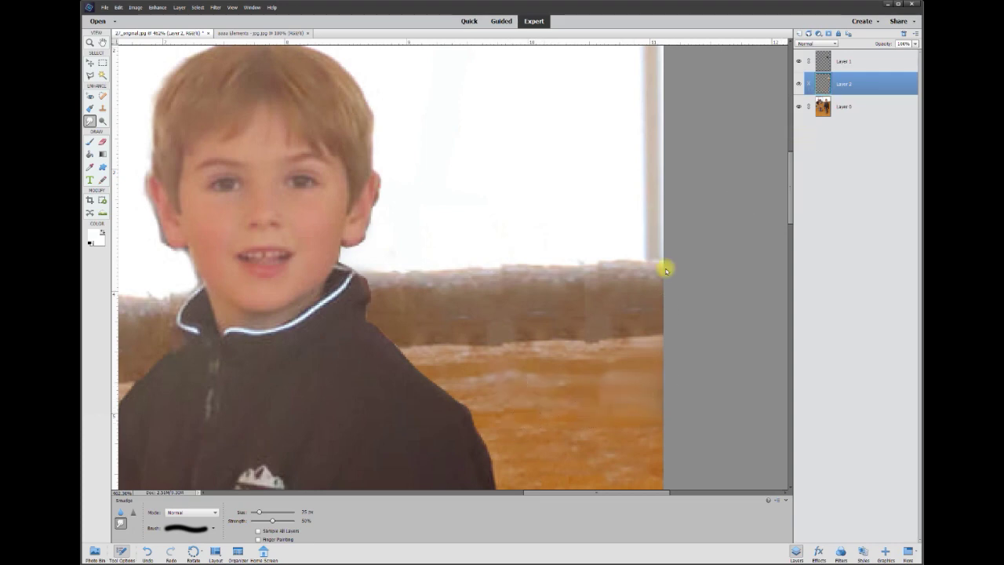
# Check the patch by toggling its visibility, then pick a 65 px soft Eraser brush
pyautogui.click(799, 84)
pyautogui.click(799, 84)
pyautogui.press('e')
pyautogui.click(219, 511)
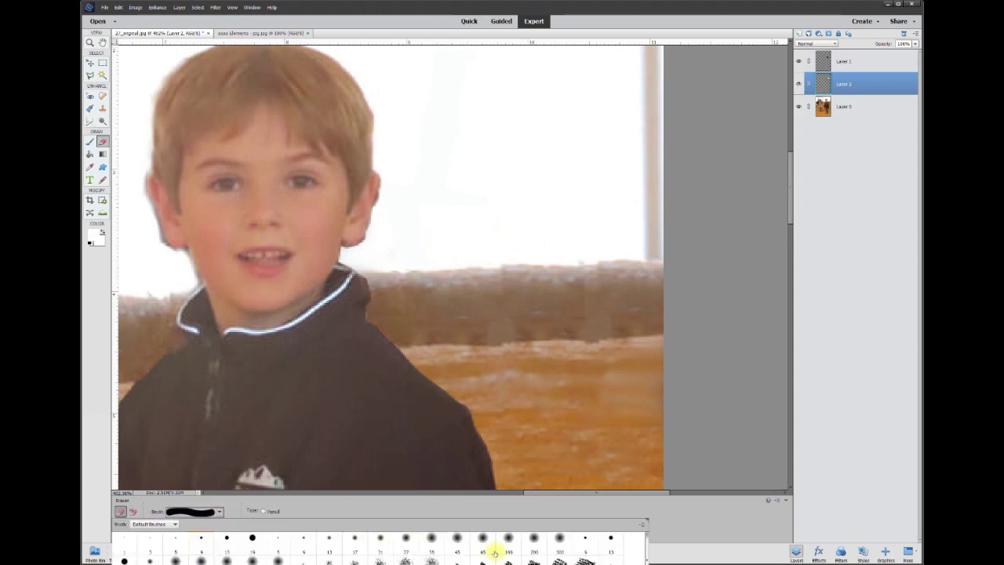
pyautogui.click(486, 449)
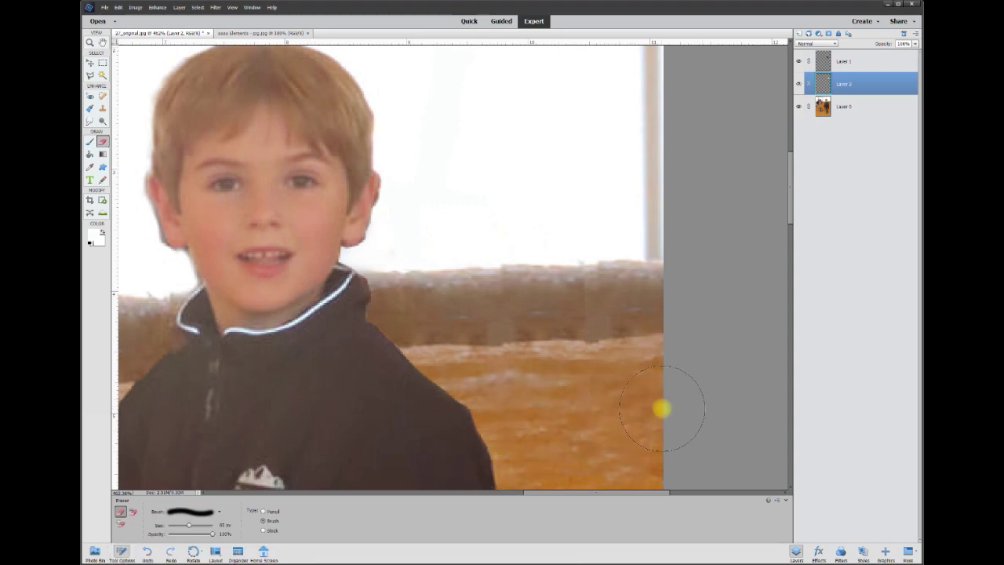
pyautogui.scroll(-3, 662, 408)
pyautogui.click(799, 106)
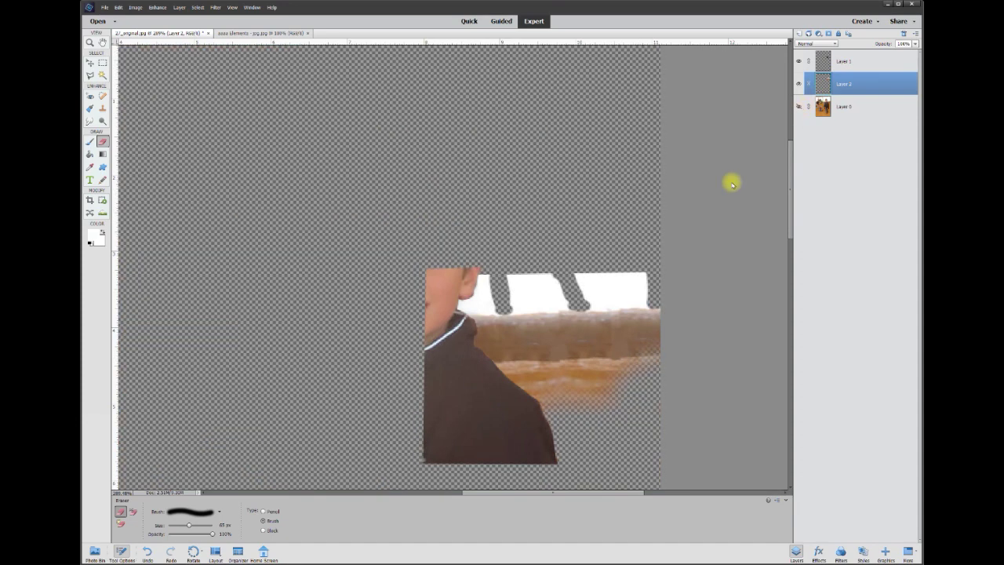
pyautogui.click(798, 61)
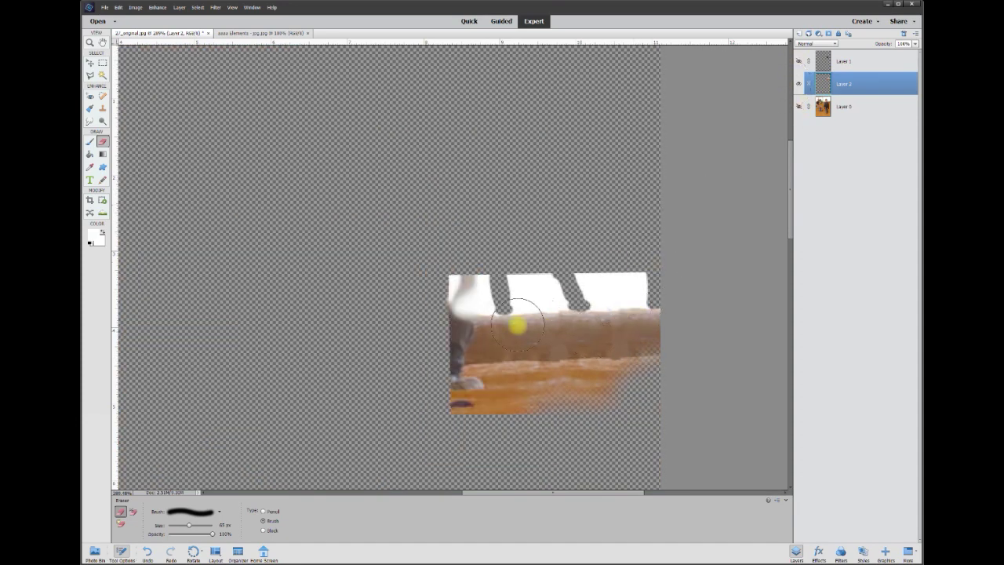
pyautogui.click(800, 62)
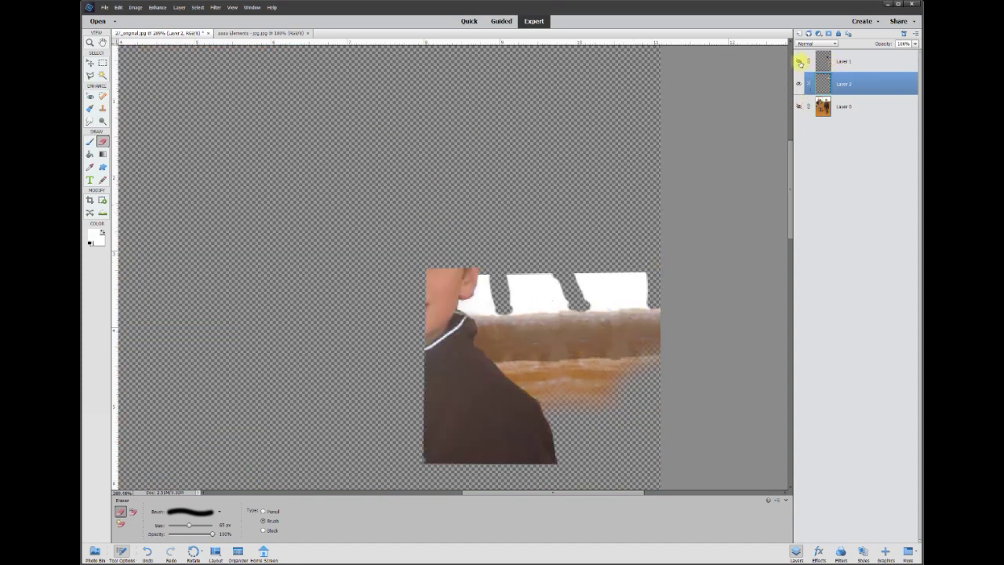
pyautogui.click(799, 61)
pyautogui.click(800, 62)
pyautogui.click(799, 107)
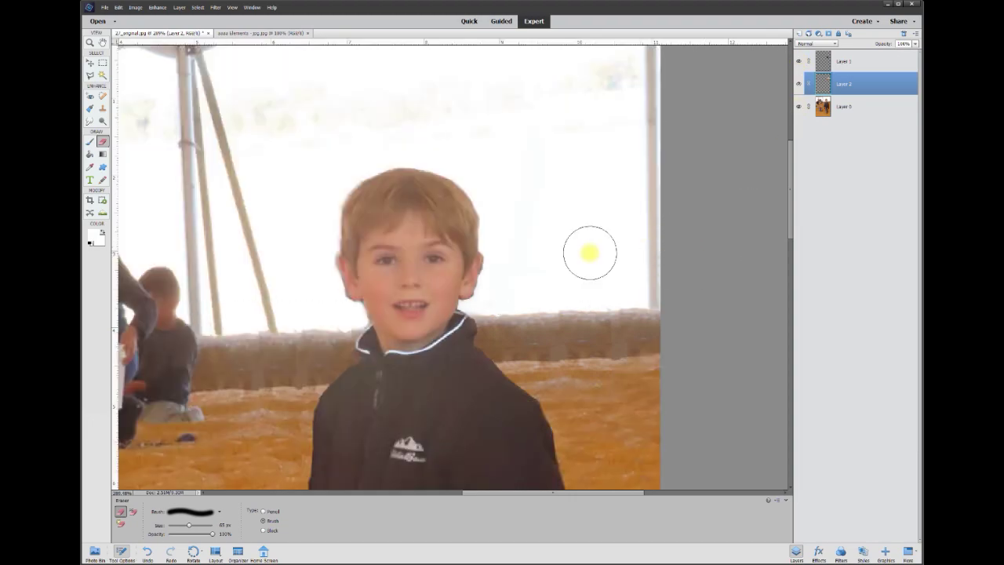
# Zoom out and scroll until the whole patched corn-pit photo fits in the window
pyautogui.scroll(-2, 500, 264)
pyautogui.scroll(-1, 630, 278)
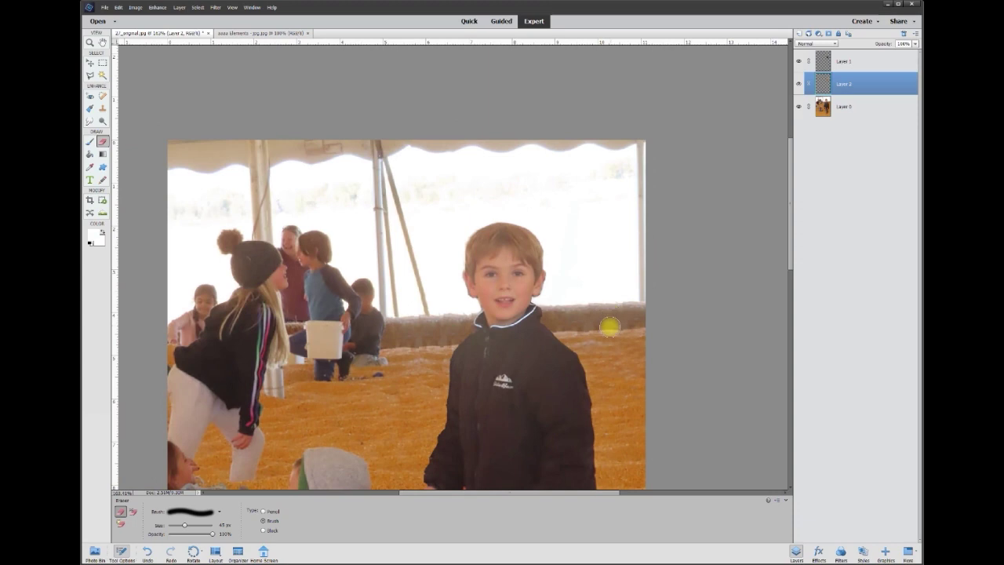
pyautogui.scroll(-1, 607, 325)
pyautogui.scroll(1, 577, 306)
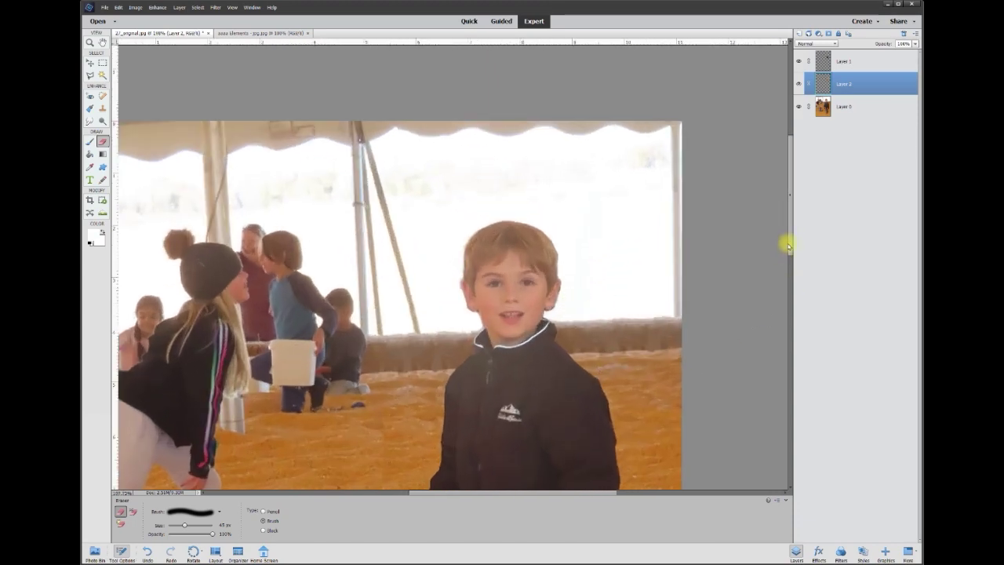
pyautogui.moveTo(789, 246); pyautogui.dragTo(789, 276)
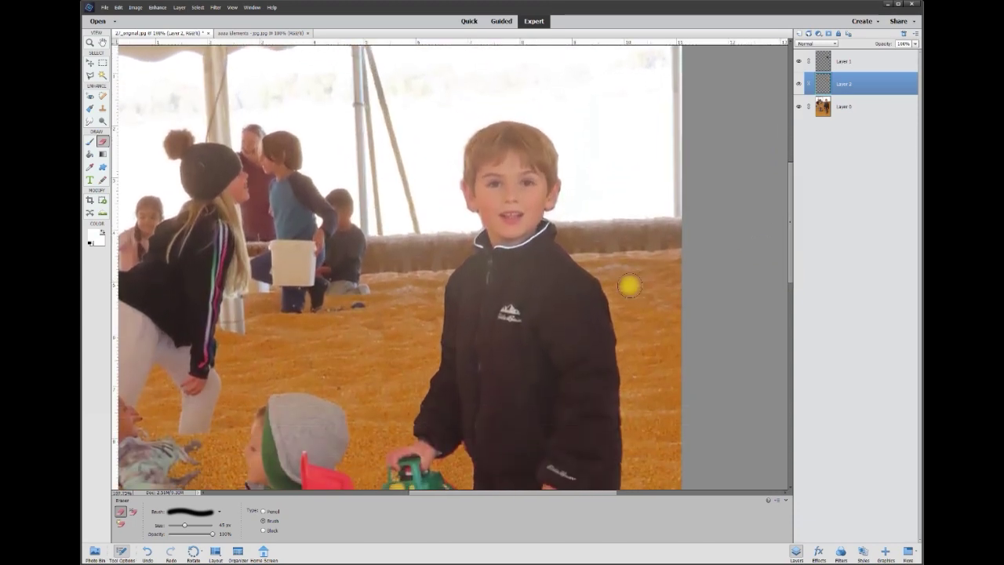
pyautogui.scroll(-3, 629, 286)
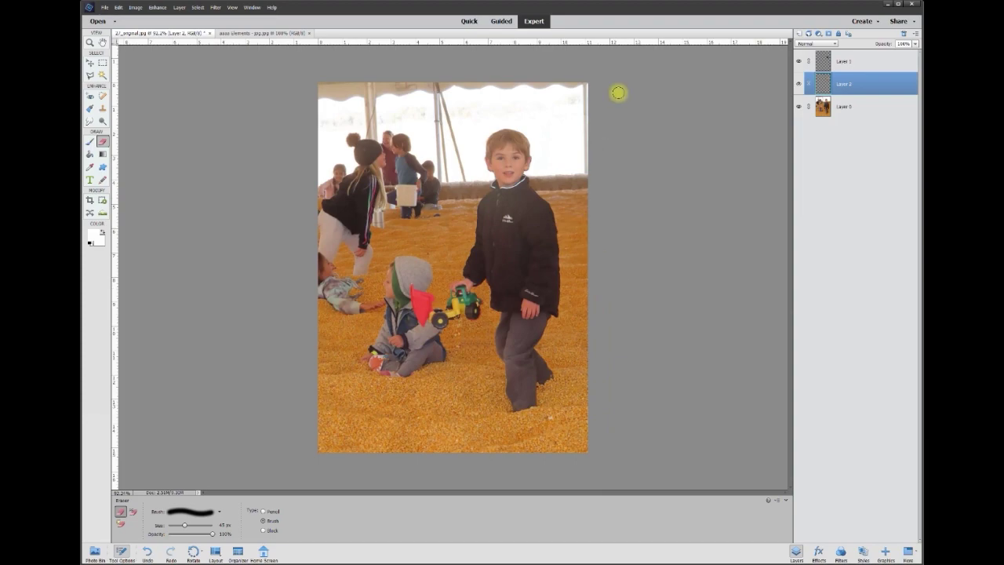